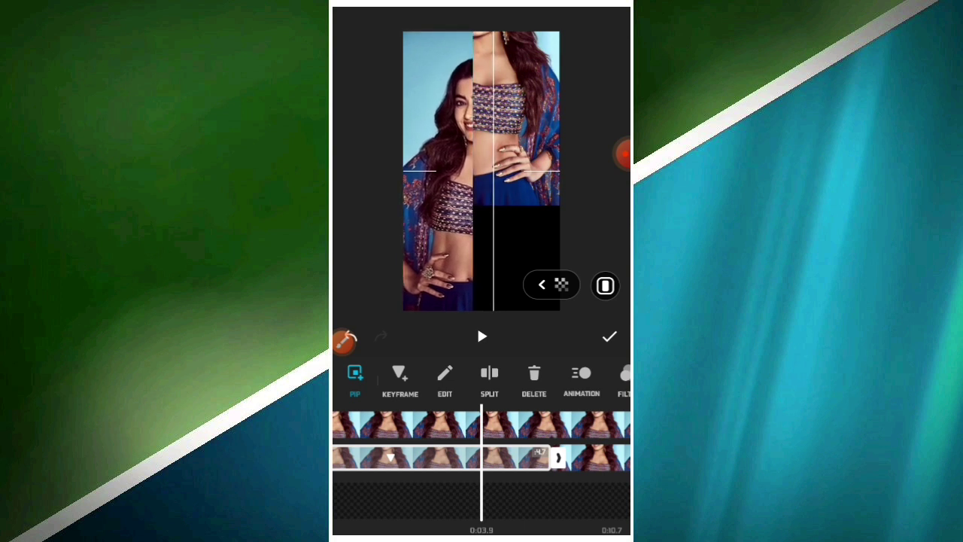
- Add a start keyframe to one photo half and move it lower in the frame
scroll(481, 440, "left", 10)
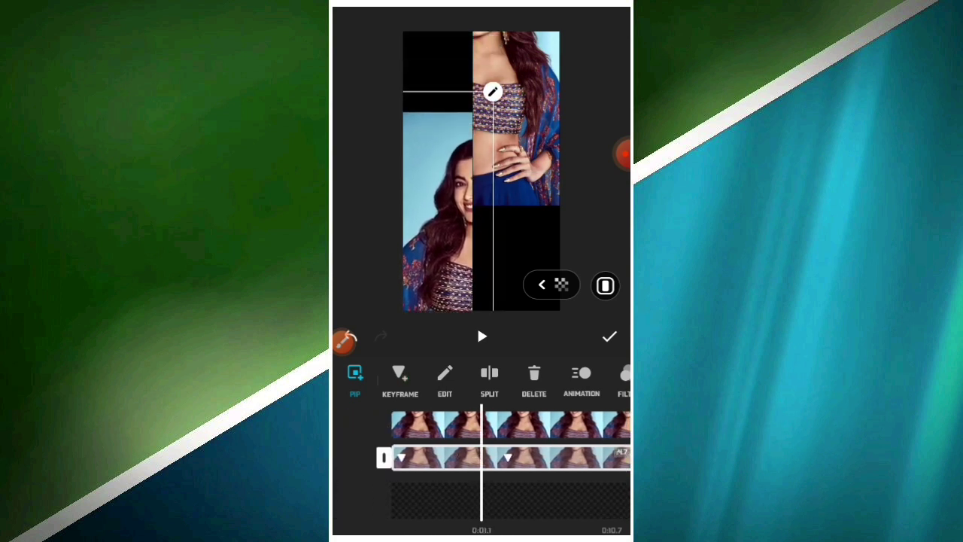
left_click(557, 425)
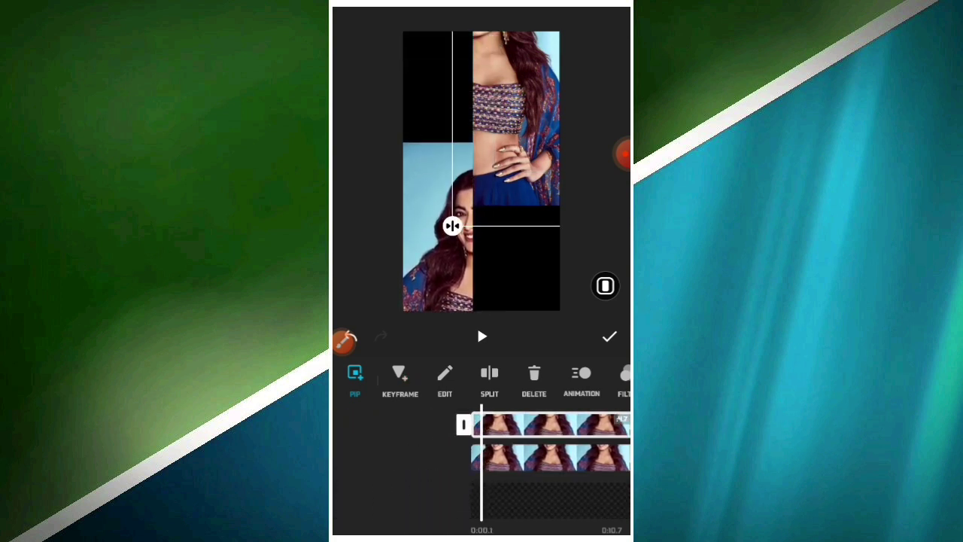
left_click(400, 380)
left_click_drag(516, 118, 516, 155)
left_click_drag(572, 457, 455, 457)
left_click(527, 457)
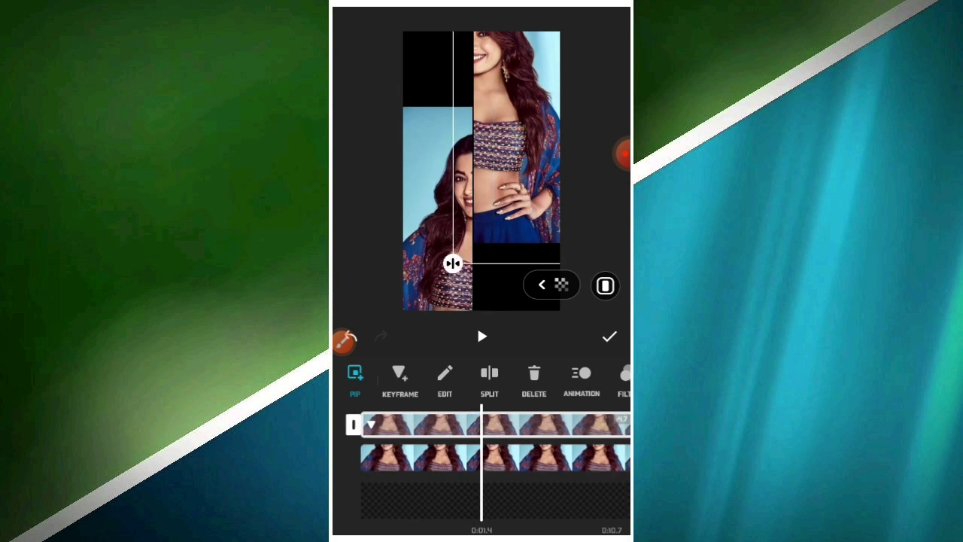
left_click_drag(527, 457, 523, 457)
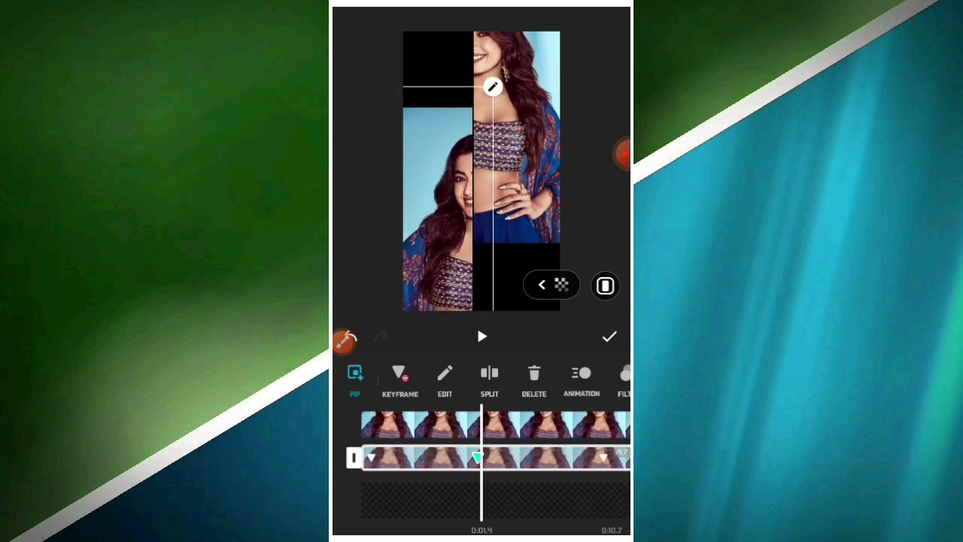
- Keyframe both halves near 0:03.9 so they line up into one whole photo
left_click(421, 425)
left_click_drag(517, 150, 516, 170)
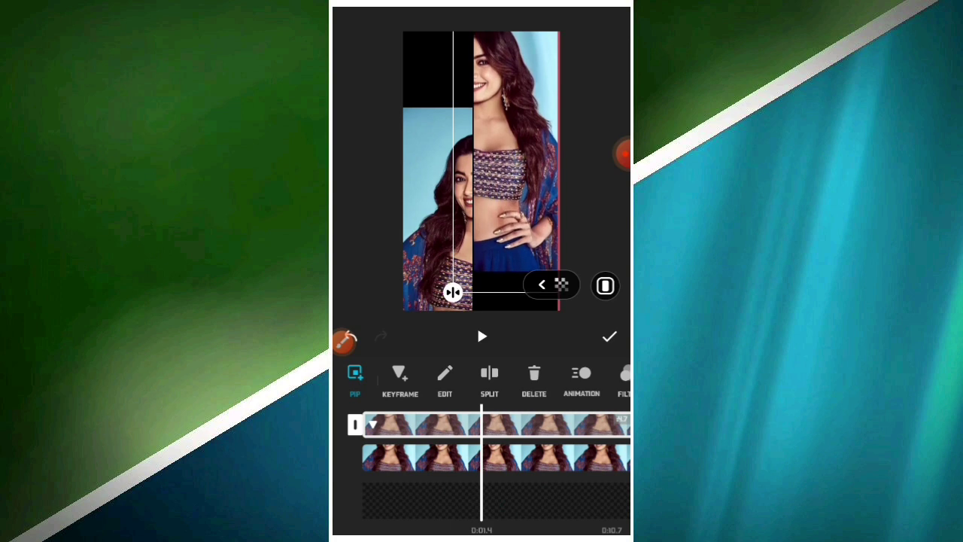
left_click_drag(489, 458, 468, 457)
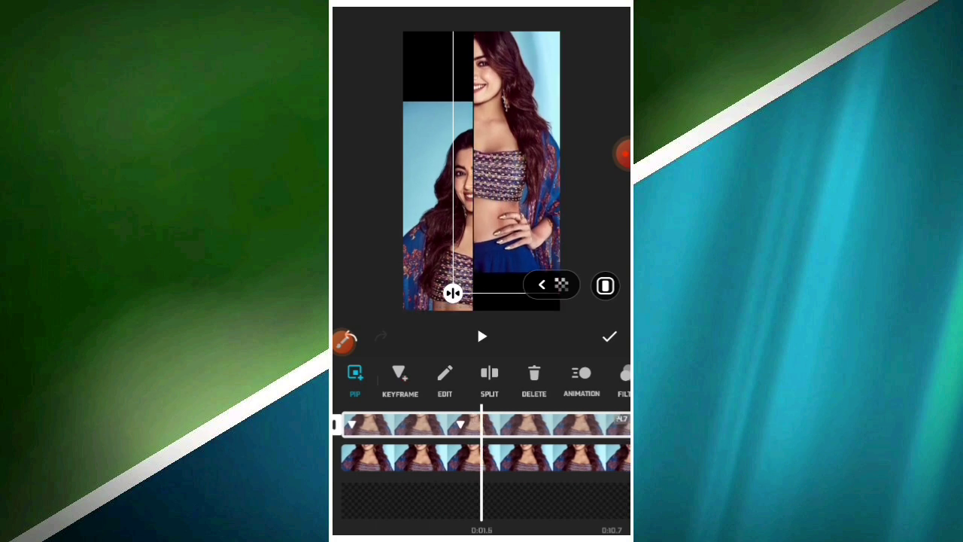
left_click_drag(542, 457, 416, 457)
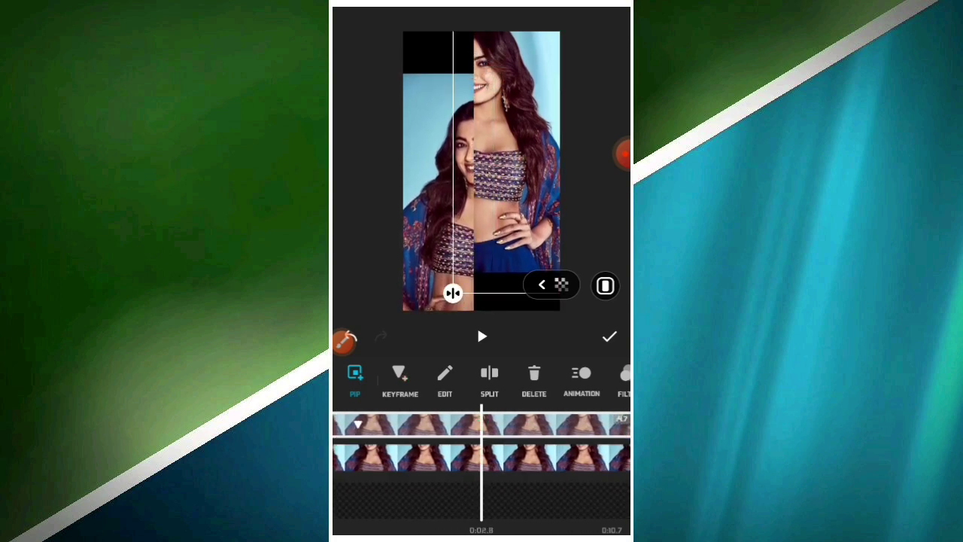
left_click_drag(517, 151, 516, 166)
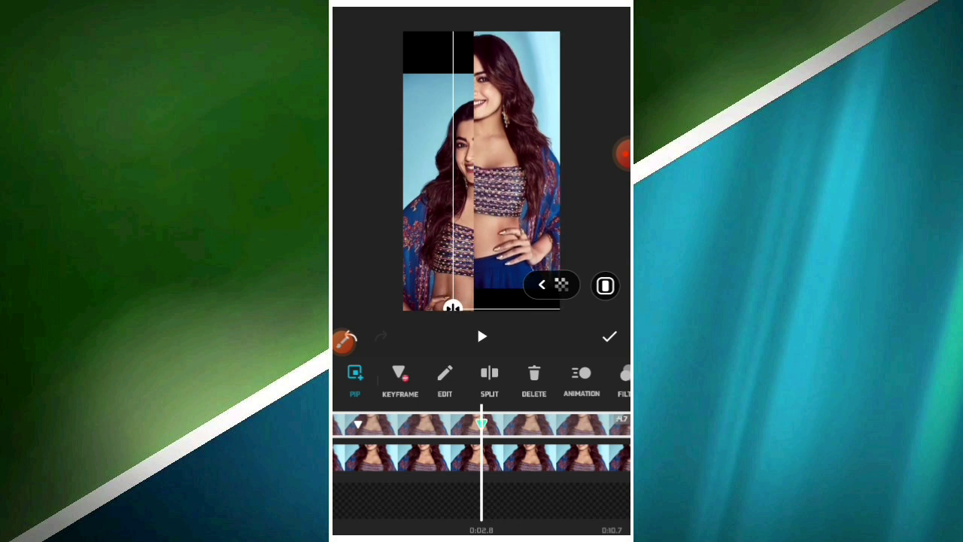
left_click(541, 458)
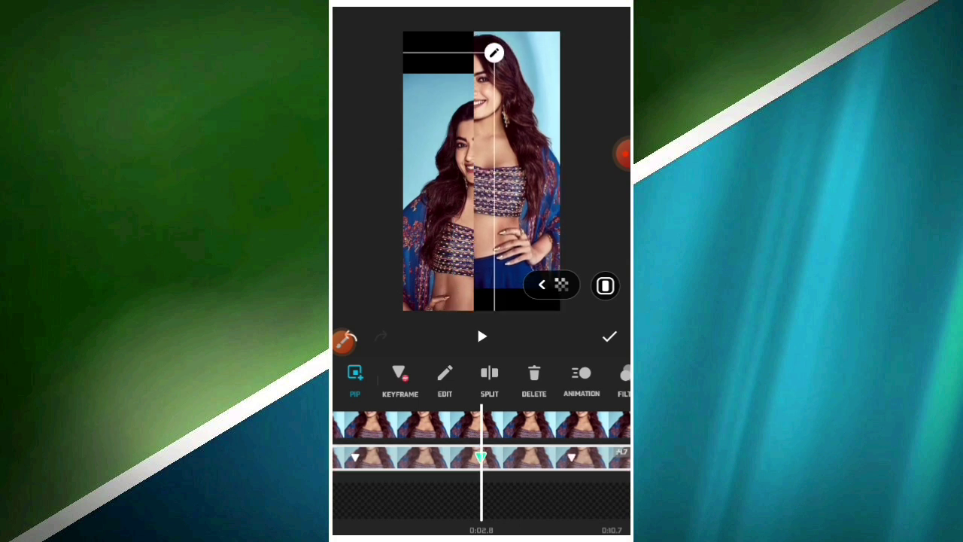
left_click_drag(526, 458, 410, 457)
left_click(436, 425)
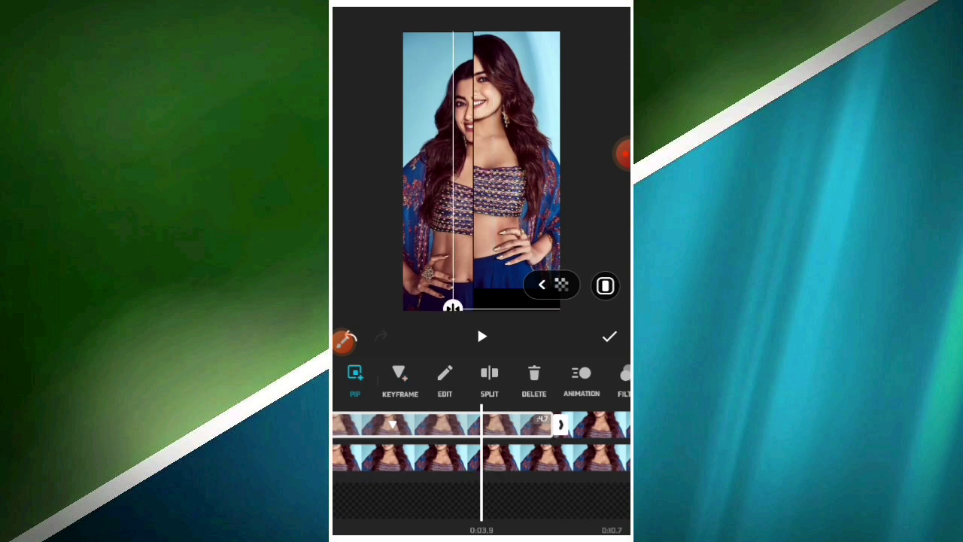
left_click_drag(516, 151, 501, 177)
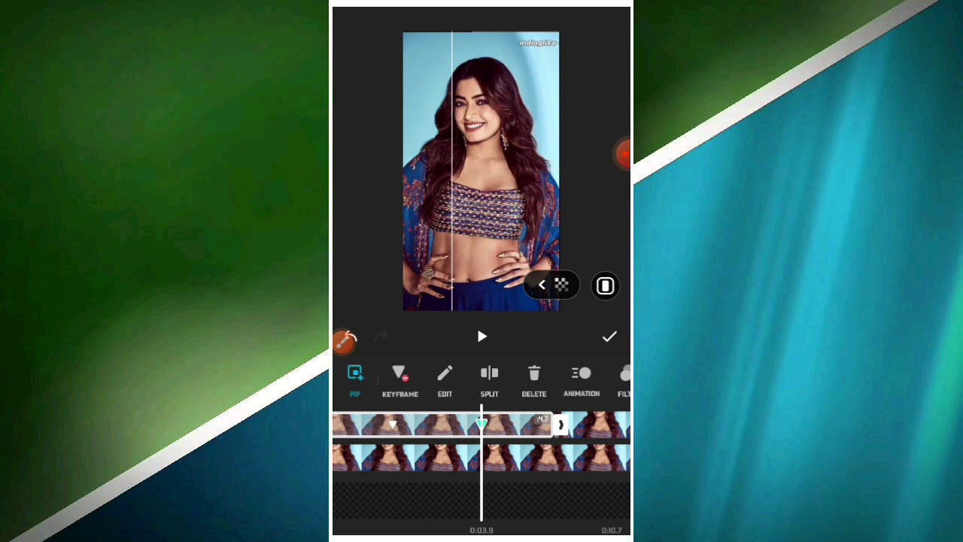
- Play back the intro around 0:05.3 to check the split-half reveal
left_click(481, 336)
left_click(481, 336)
left_click_drag(451, 425, 502, 425)
left_click(481, 336)
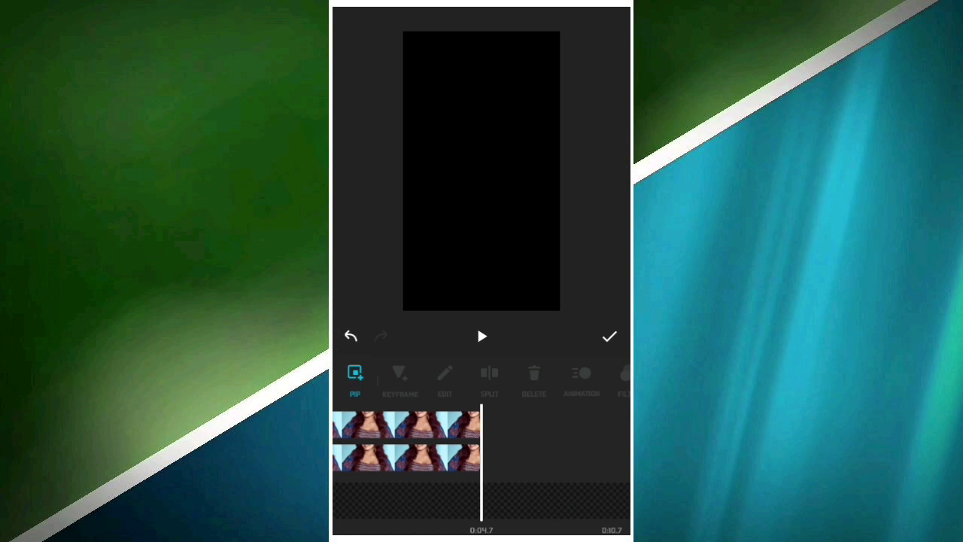
- Add the floral-top photo after the intro and choose the 9:16 crop ratio
left_click_drag(357, 339, 338, 397)
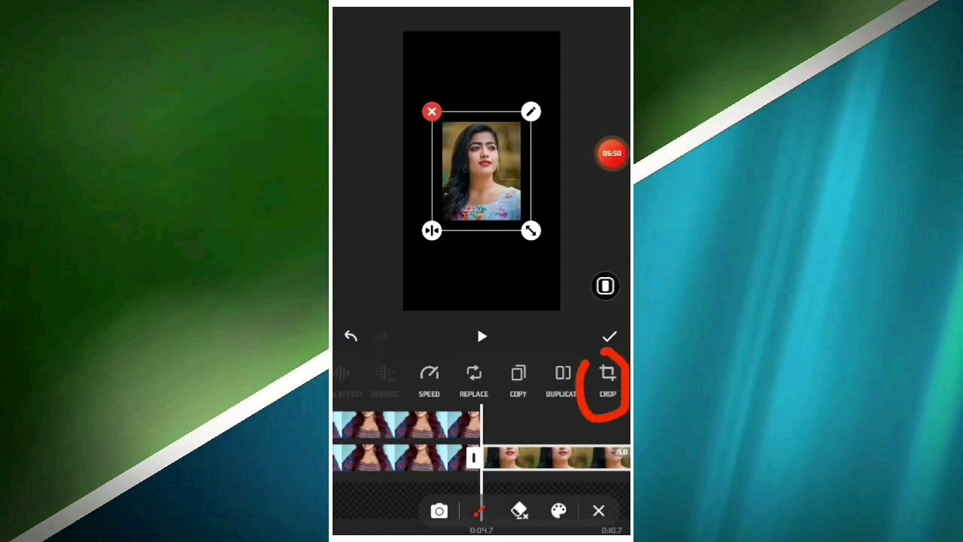
left_click(599, 511)
left_click(608, 377)
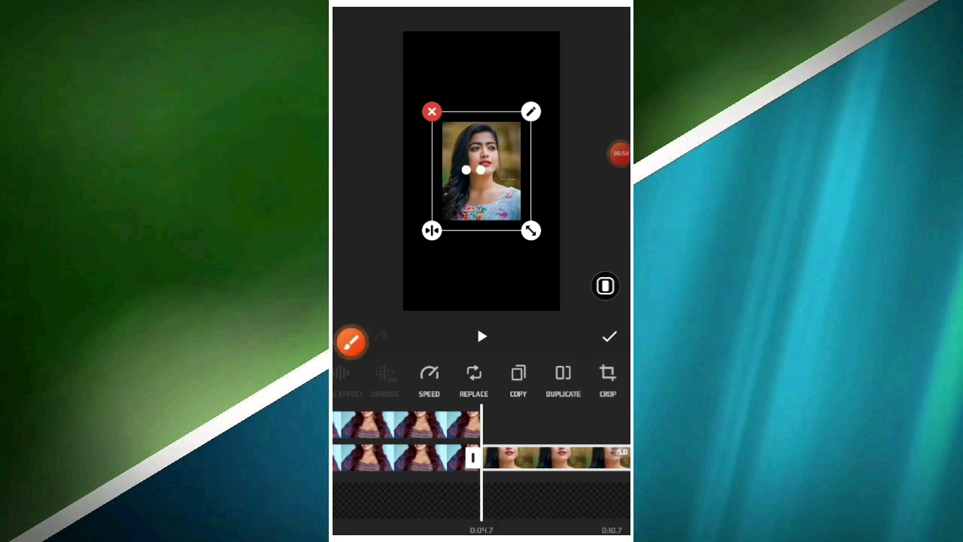
left_click(350, 342)
left_click_drag(581, 445, 605, 500)
left_click(599, 511)
left_click(600, 493)
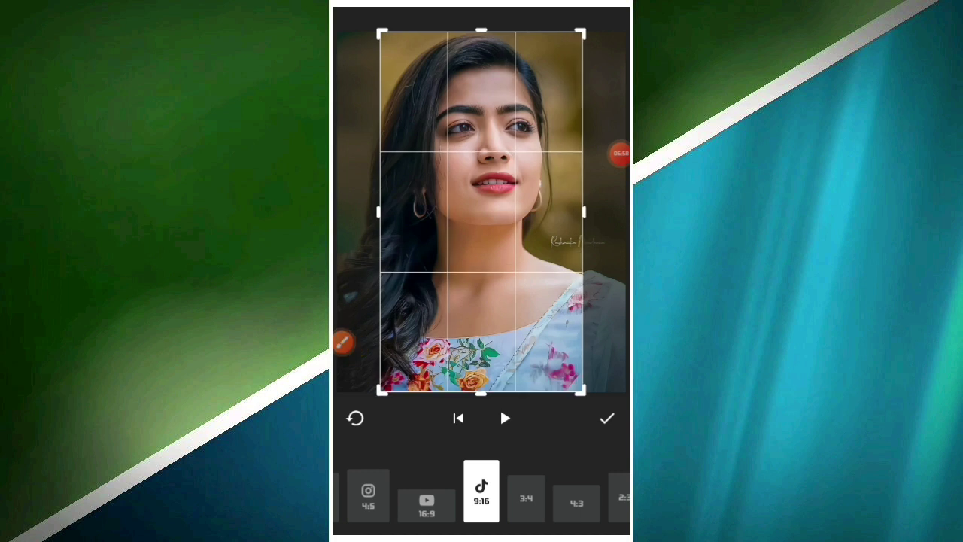
- Shift the 9:16 crop over the face, confirm it, and enlarge the photo to fill the frame
left_click_drag(480, 211, 469, 210)
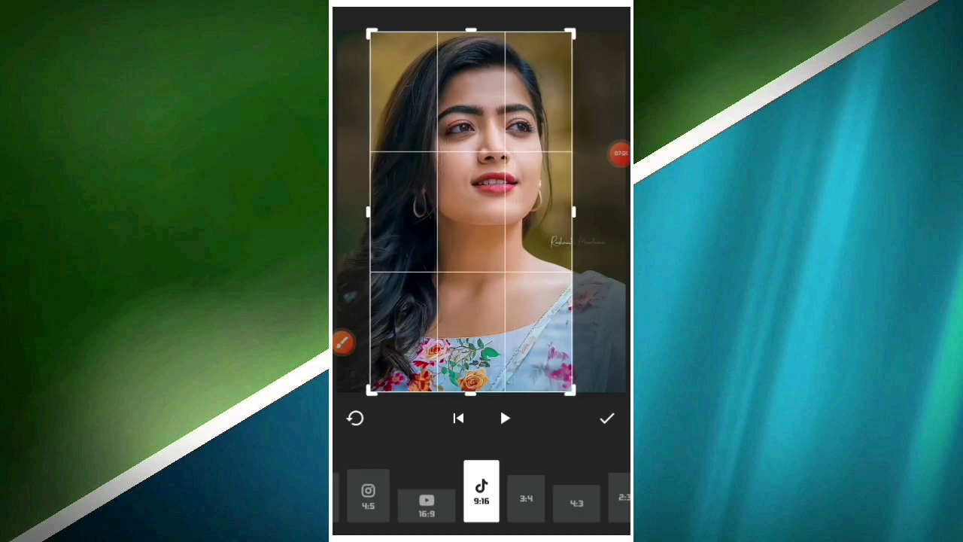
left_click(342, 343)
left_click_drag(575, 376, 606, 444)
left_click(597, 509)
left_click(606, 418)
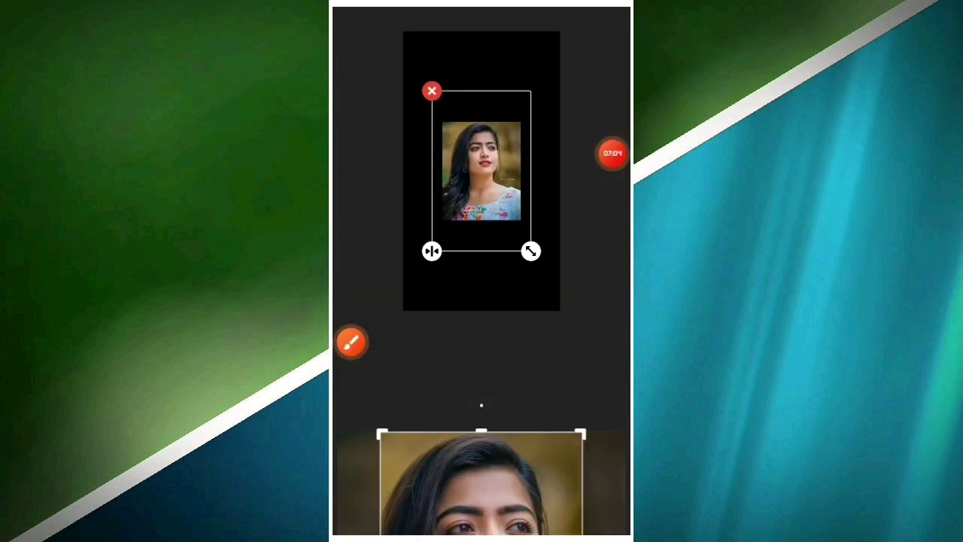
left_click_drag(530, 250, 557, 301)
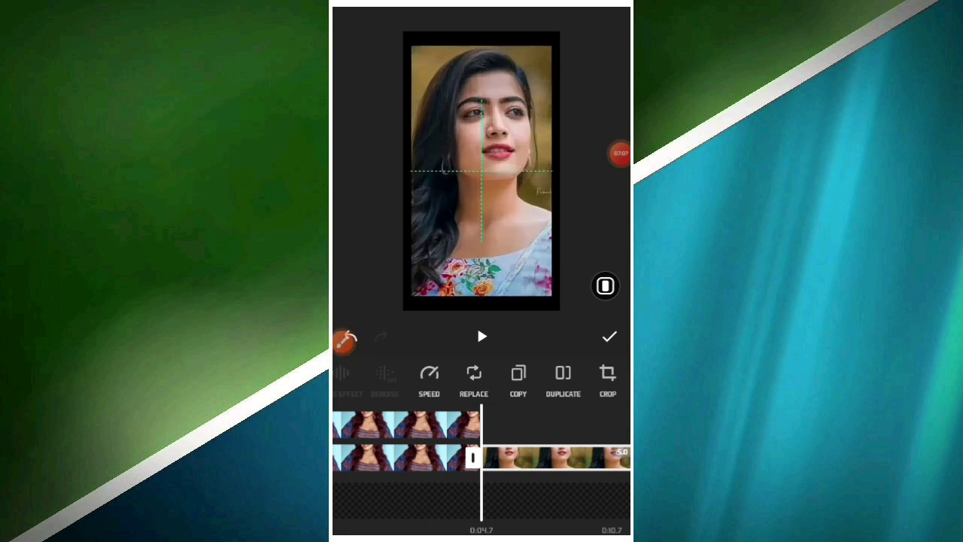
left_click(481, 336)
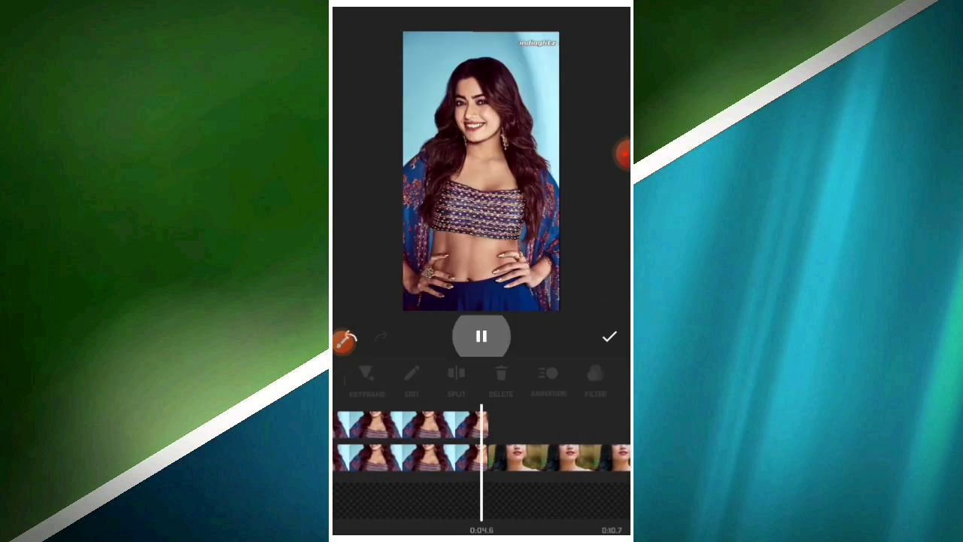
- Play and pause short stretches of the preview to review the intro and floral-top photo
left_click(482, 337)
left_click(481, 336)
left_click(482, 336)
left_click(482, 336)
left_click(482, 336)
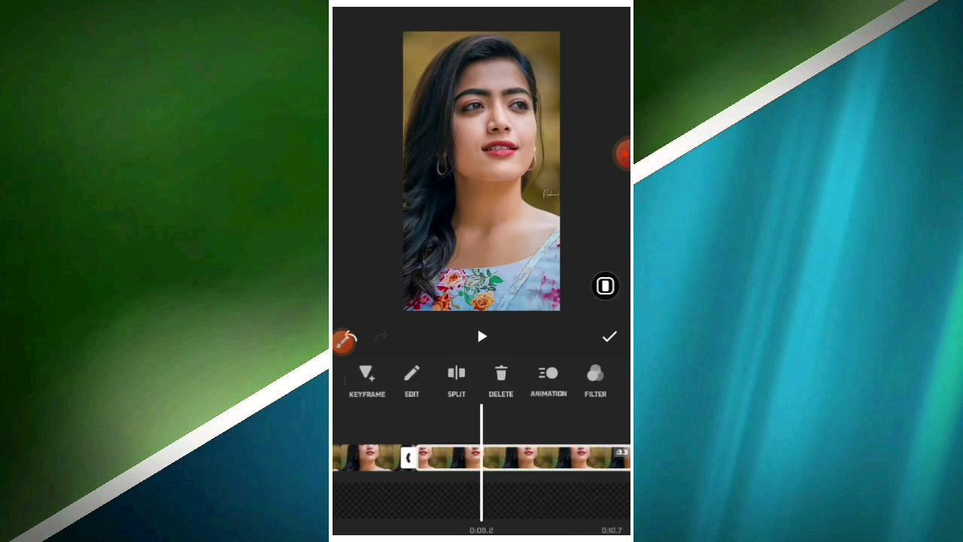
left_click(481, 336)
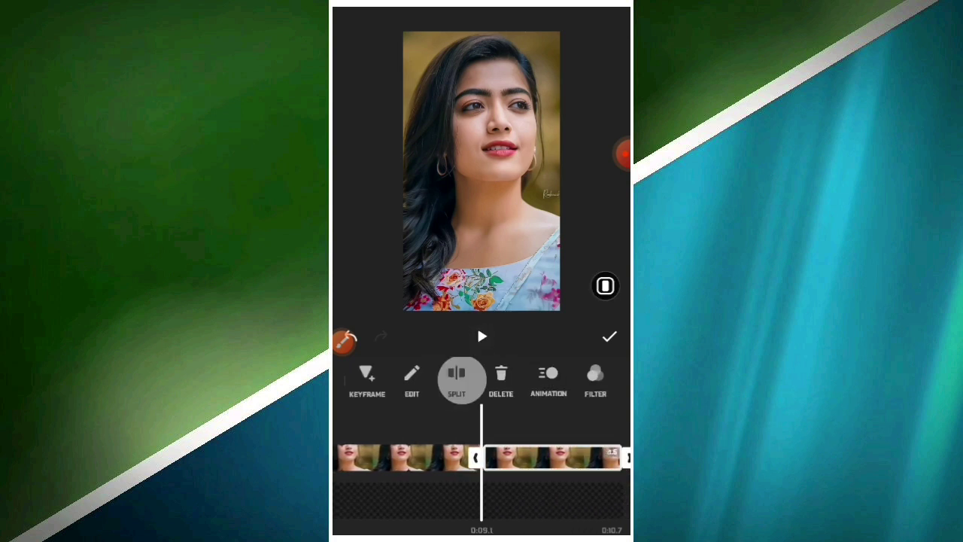
left_click(482, 337)
left_click(482, 336)
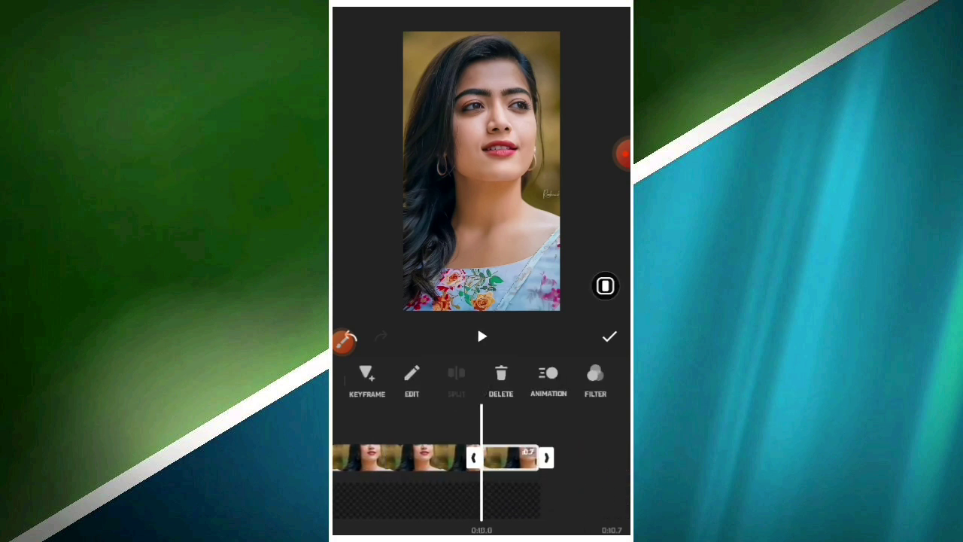
- Scrub back to about 0:05.1 and bring up the floral-top clip's toolbar
left_click_drag(421, 457, 602, 457)
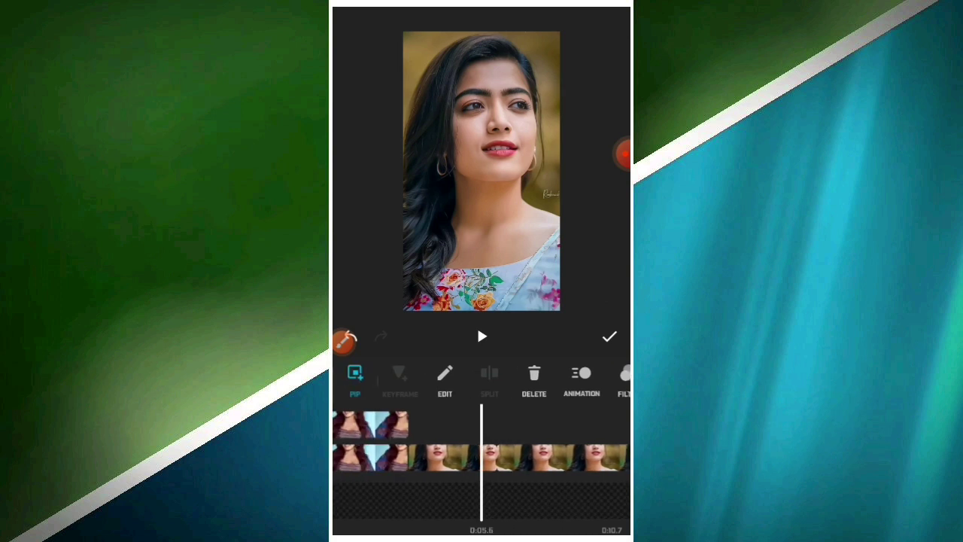
mouse_move(436, 457)
left_mouse_down()
mouse_move(479, 458)
mouse_move(448, 457)
left_mouse_up()
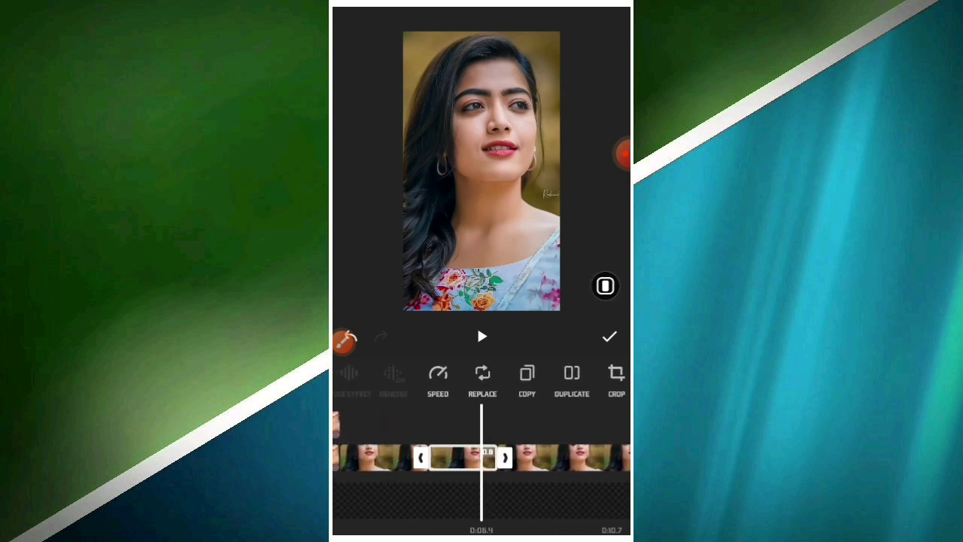
left_click(344, 340)
left_click(598, 510)
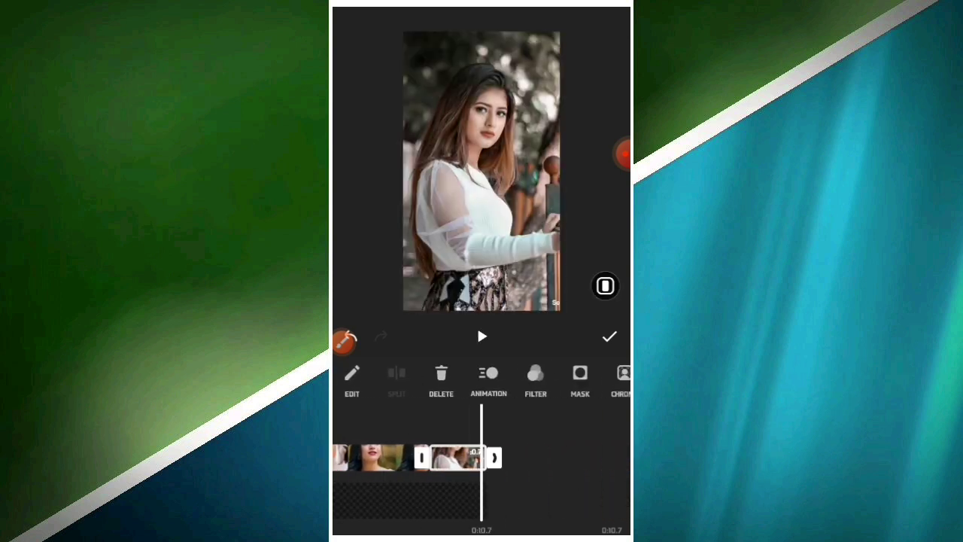
- Apply the Throw Zoom combo animation to the white-top clip
left_click_drag(443, 351, 483, 386)
left_click(599, 510)
left_click(444, 383)
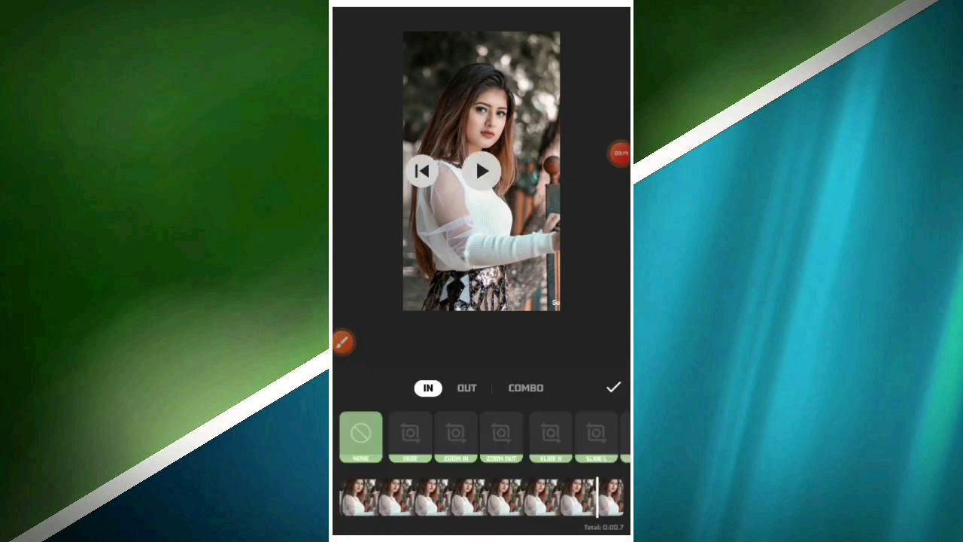
left_click(343, 343)
left_click_drag(530, 352, 519, 354)
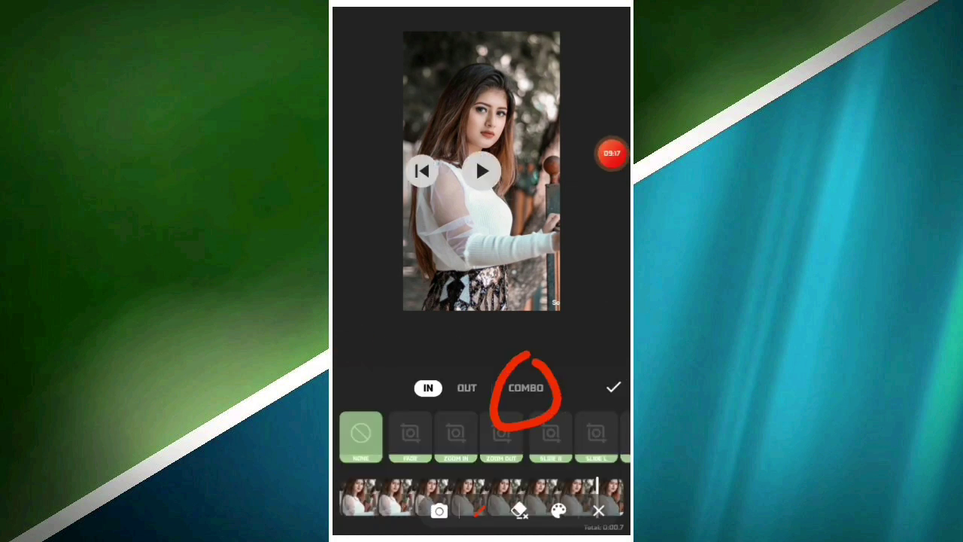
left_click(599, 510)
left_click(526, 388)
left_click(351, 343)
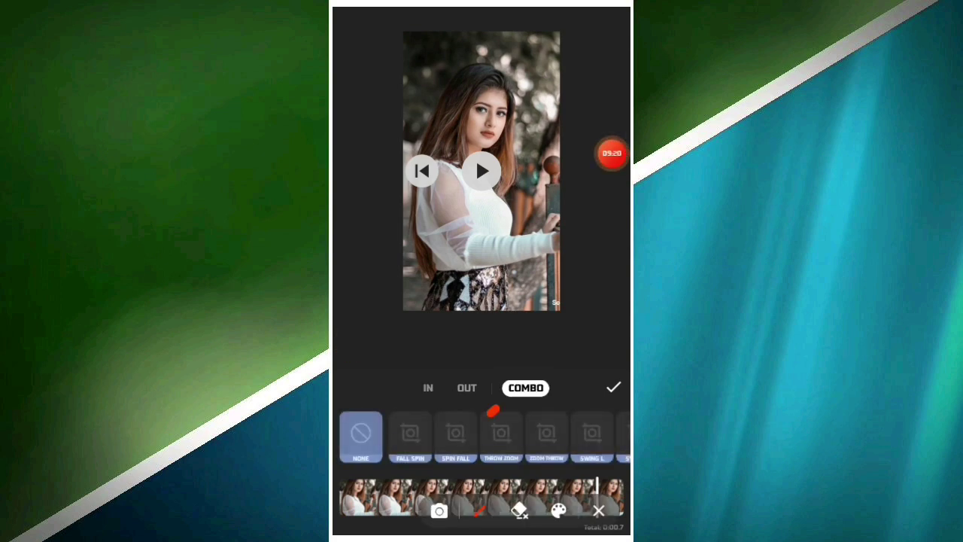
left_click_drag(519, 406, 508, 398)
left_click(599, 511)
left_click(500, 435)
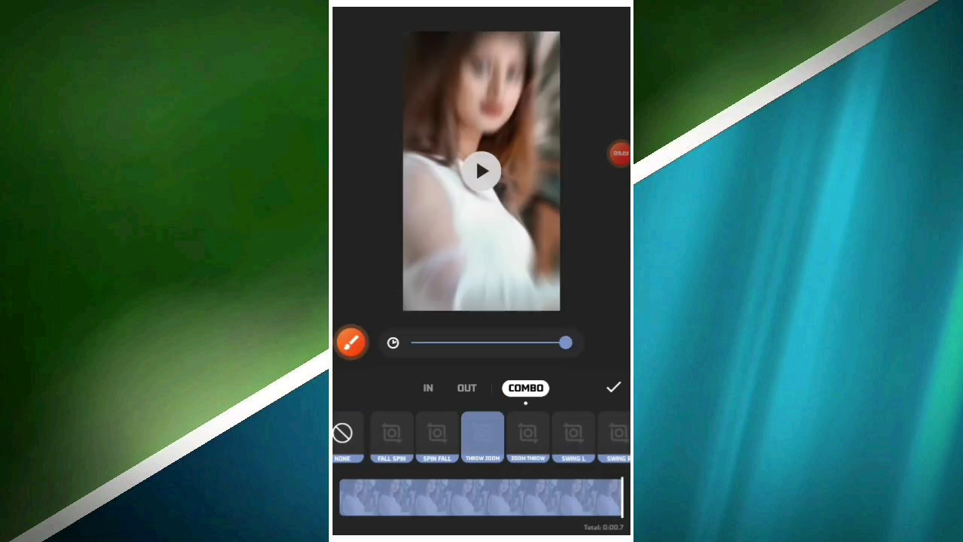
left_click(613, 388)
- Apply Throw Zoom to the floral-top and saree photo clips
left_click(489, 457)
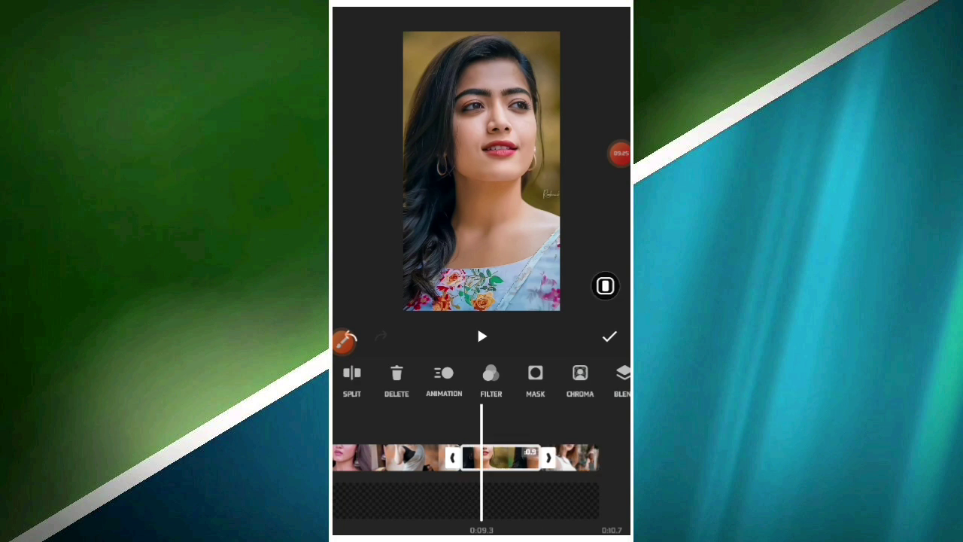
left_click(449, 377)
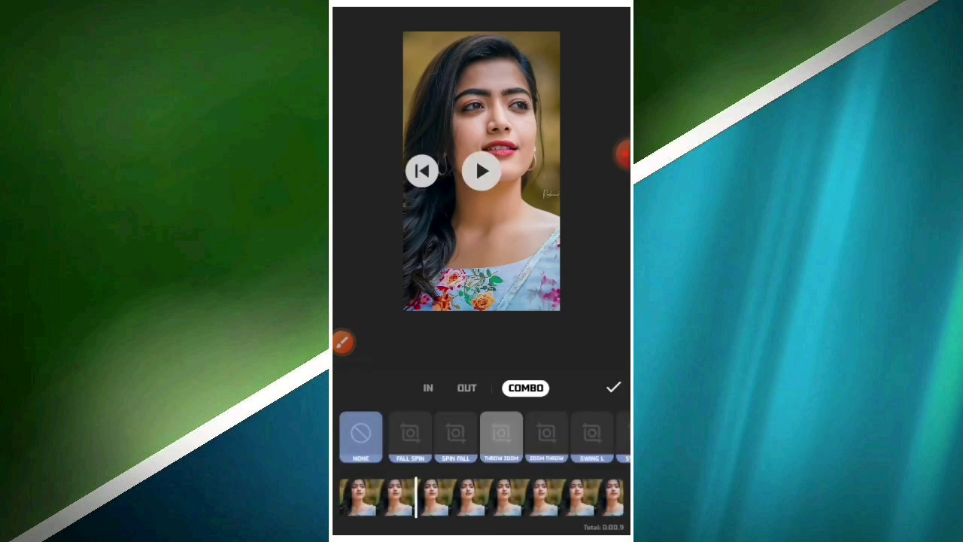
left_click(501, 435)
left_click(613, 387)
left_click_drag(451, 457, 571, 457)
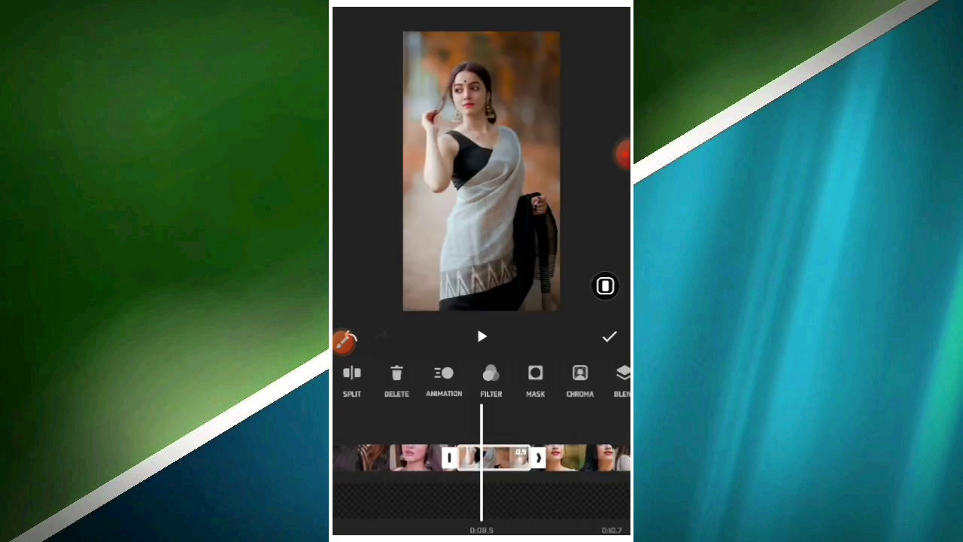
left_click(444, 377)
left_click(525, 388)
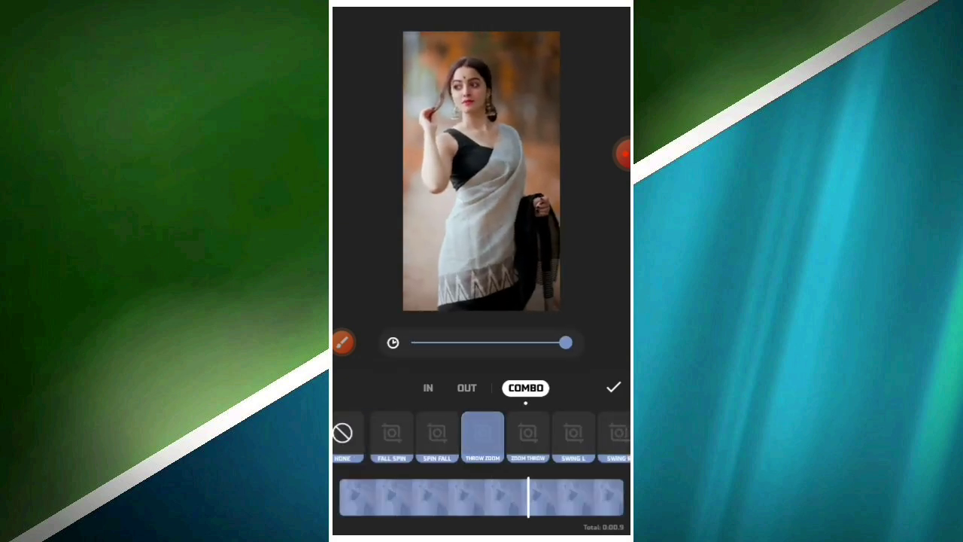
left_click(613, 388)
- Give the yellow-top photo clip a combo animation
left_click_drag(451, 456, 530, 457)
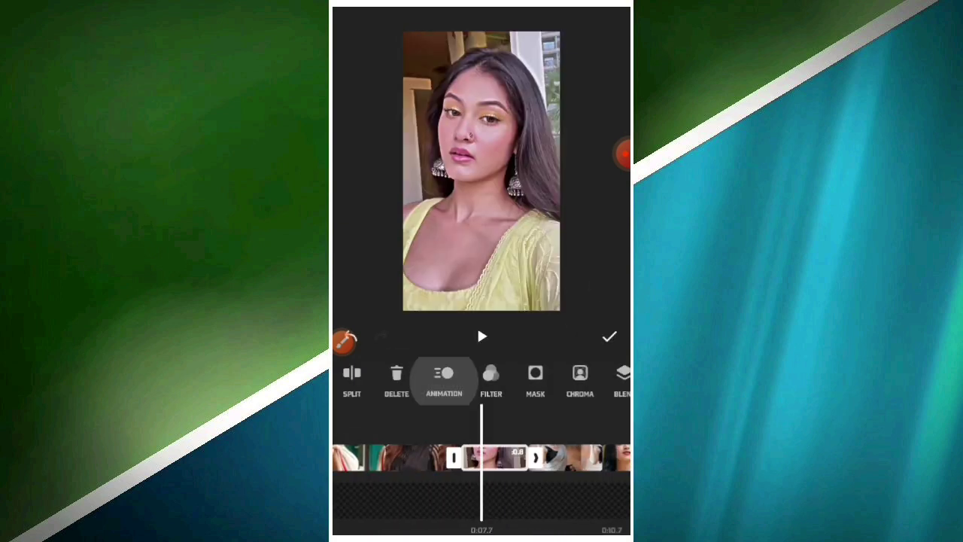
left_click(444, 377)
left_click(524, 387)
left_click(484, 434)
left_click(613, 387)
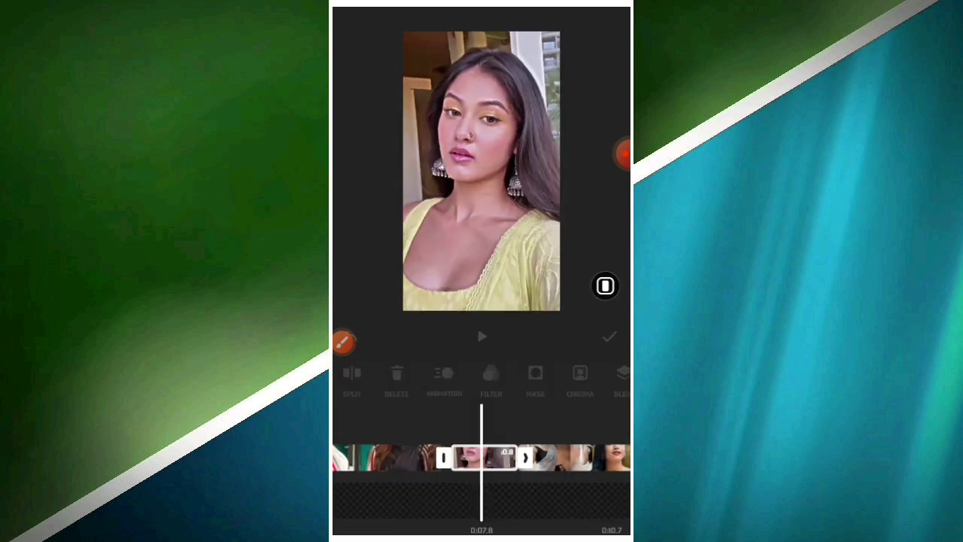
- Apply the Fall Spin combo to the black-outfit clip after briefly trying Spin Fall
left_click_drag(452, 456, 549, 457)
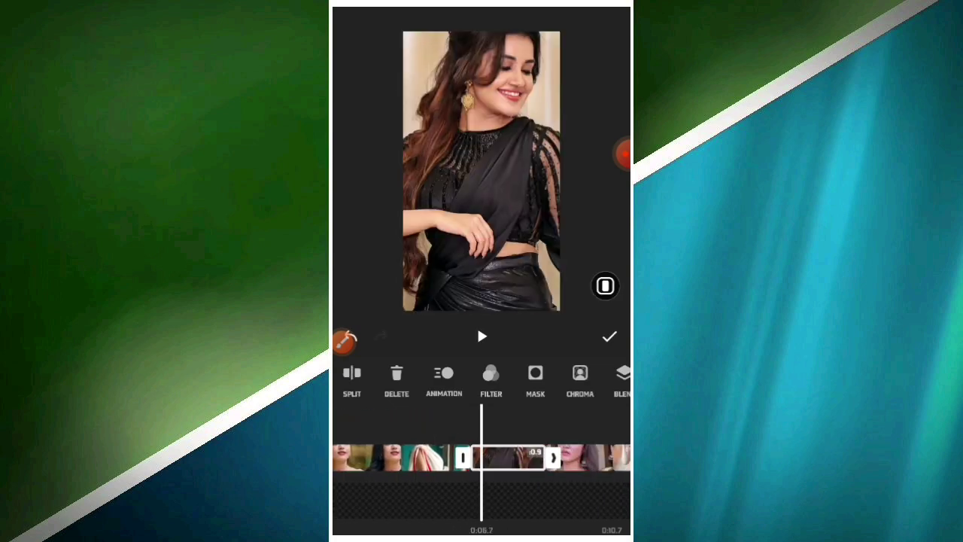
left_click(444, 376)
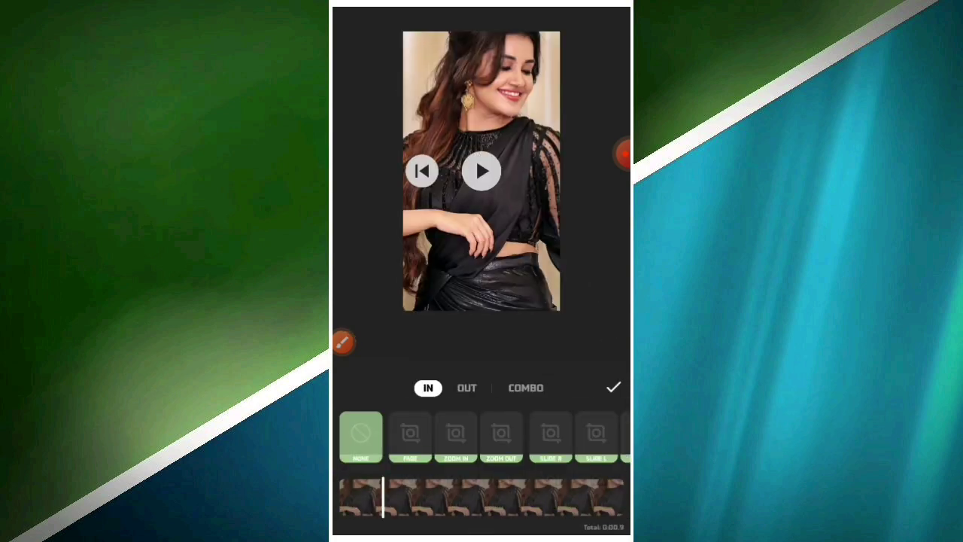
left_click(525, 388)
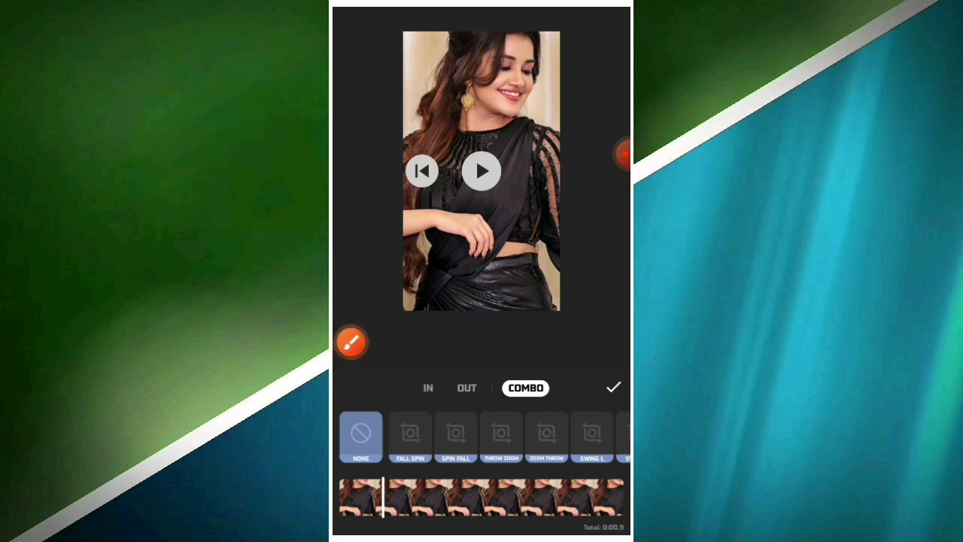
left_click(352, 342)
left_click(598, 511)
left_click(410, 435)
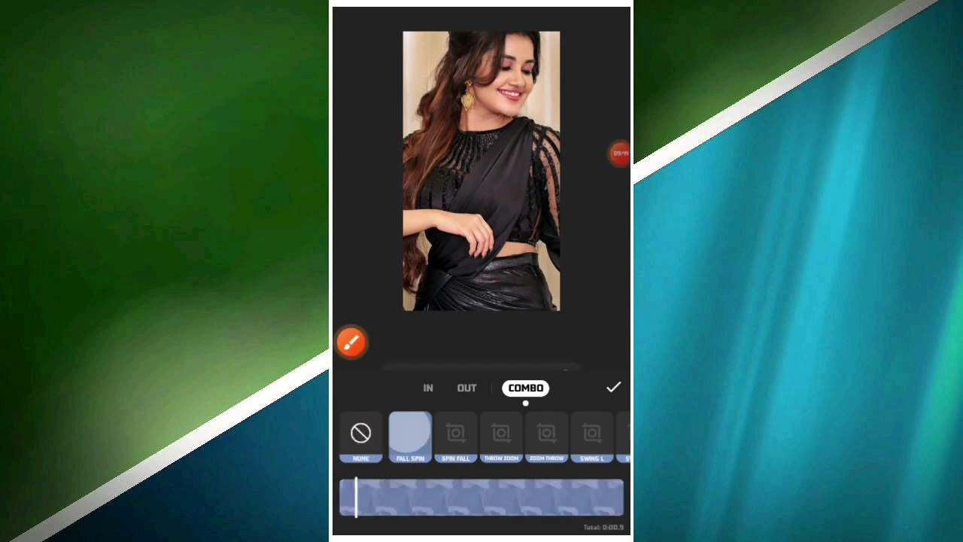
left_click(455, 434)
left_click(410, 435)
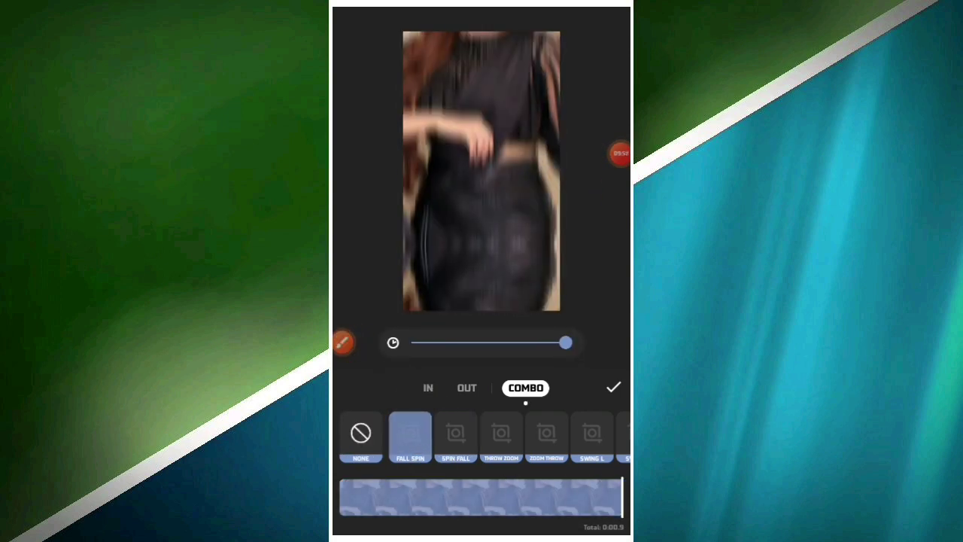
left_click(352, 343)
left_click_drag(604, 356, 594, 410)
left_click(598, 511)
left_click(613, 387)
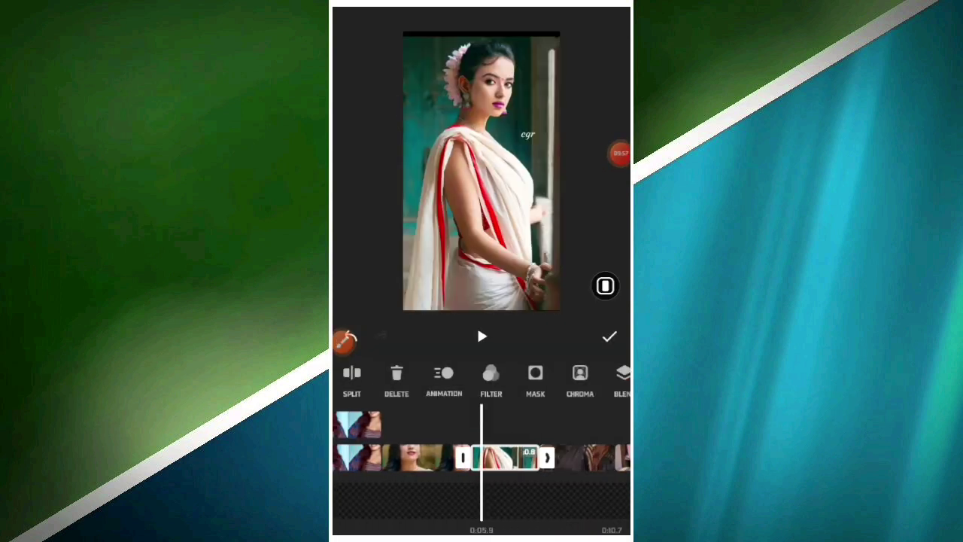
- Apply Fall Spin to the white-saree and floral-top clips, then scrub back to the intro
left_click(453, 376)
left_click(409, 436)
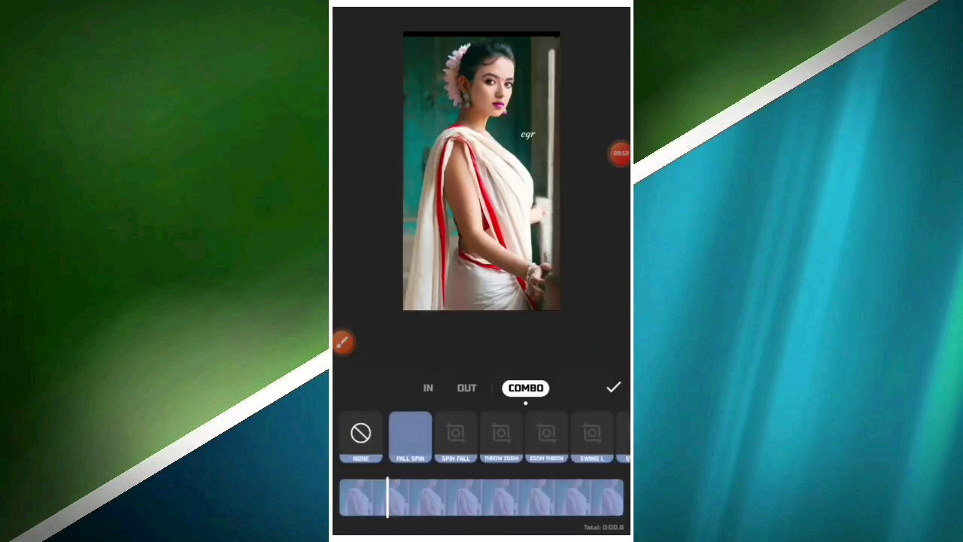
left_click(612, 387)
left_click_drag(466, 458, 510, 458)
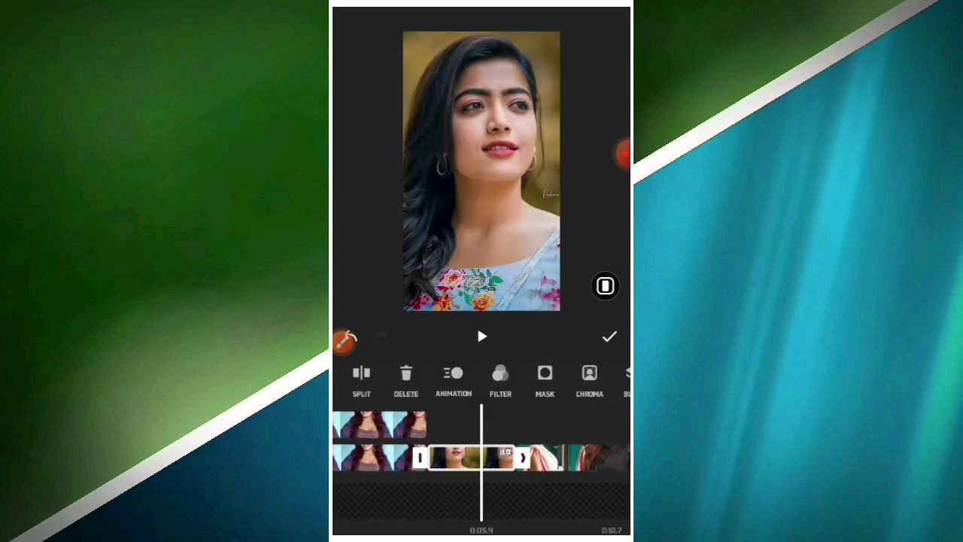
left_click(453, 376)
left_click(524, 387)
left_click(411, 430)
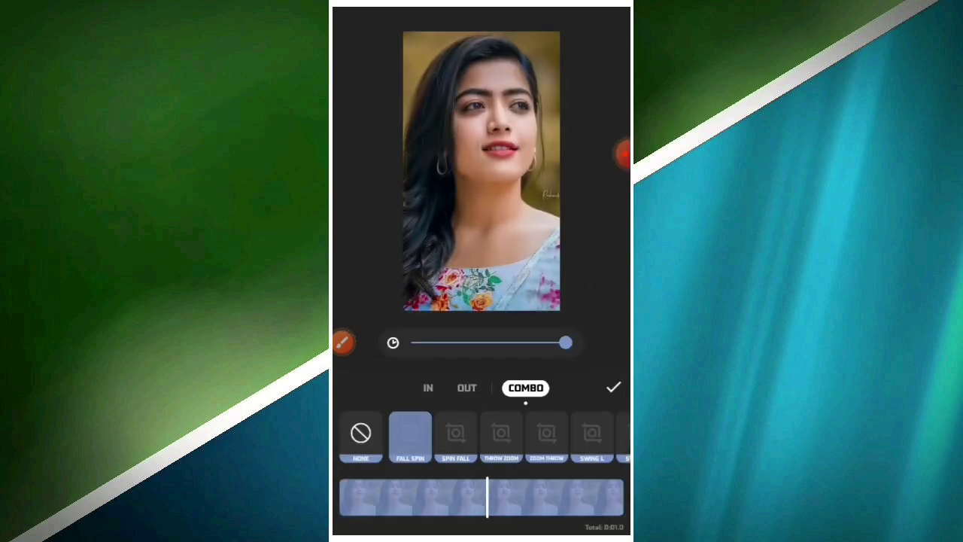
left_click(612, 387)
left_click_drag(406, 457, 602, 457)
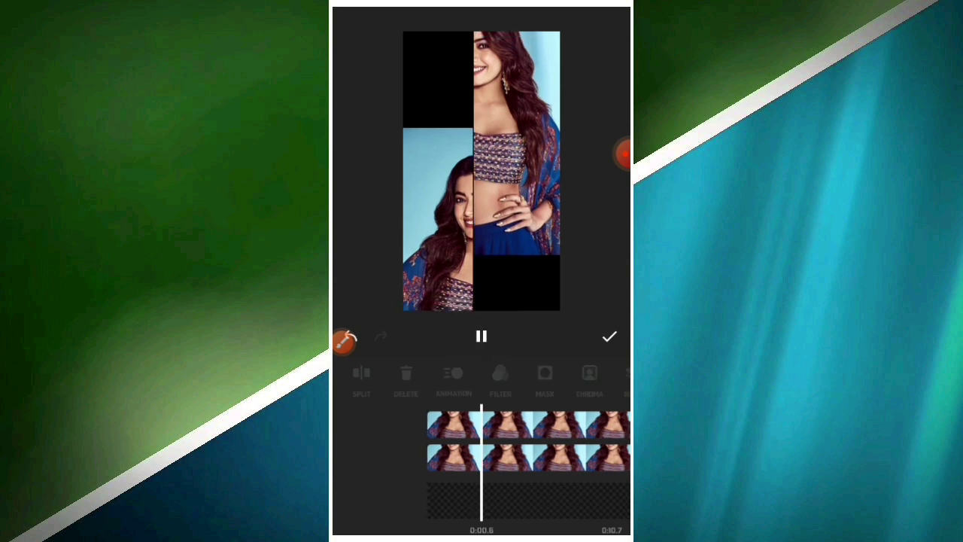